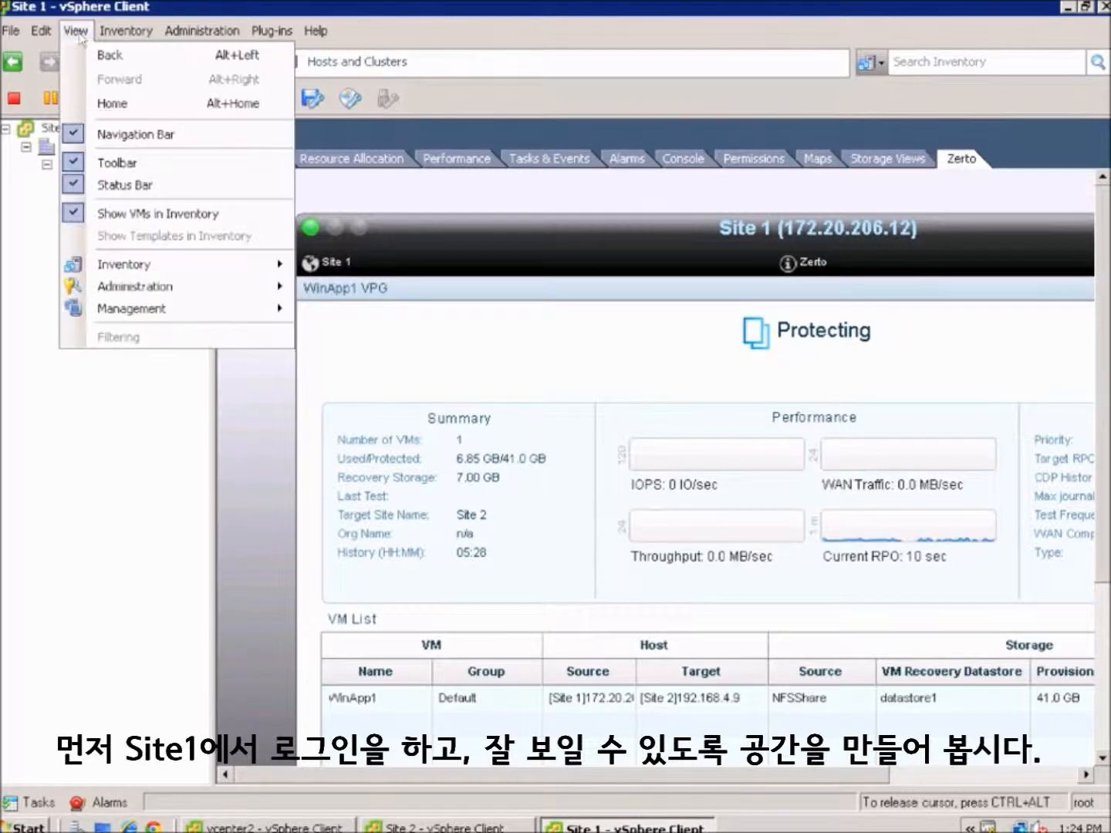
- Hide the navigation bar and toolbar in the Site 1 client and collapse the inventory pane to enlarge the Zerto view
left_click(94, 135)
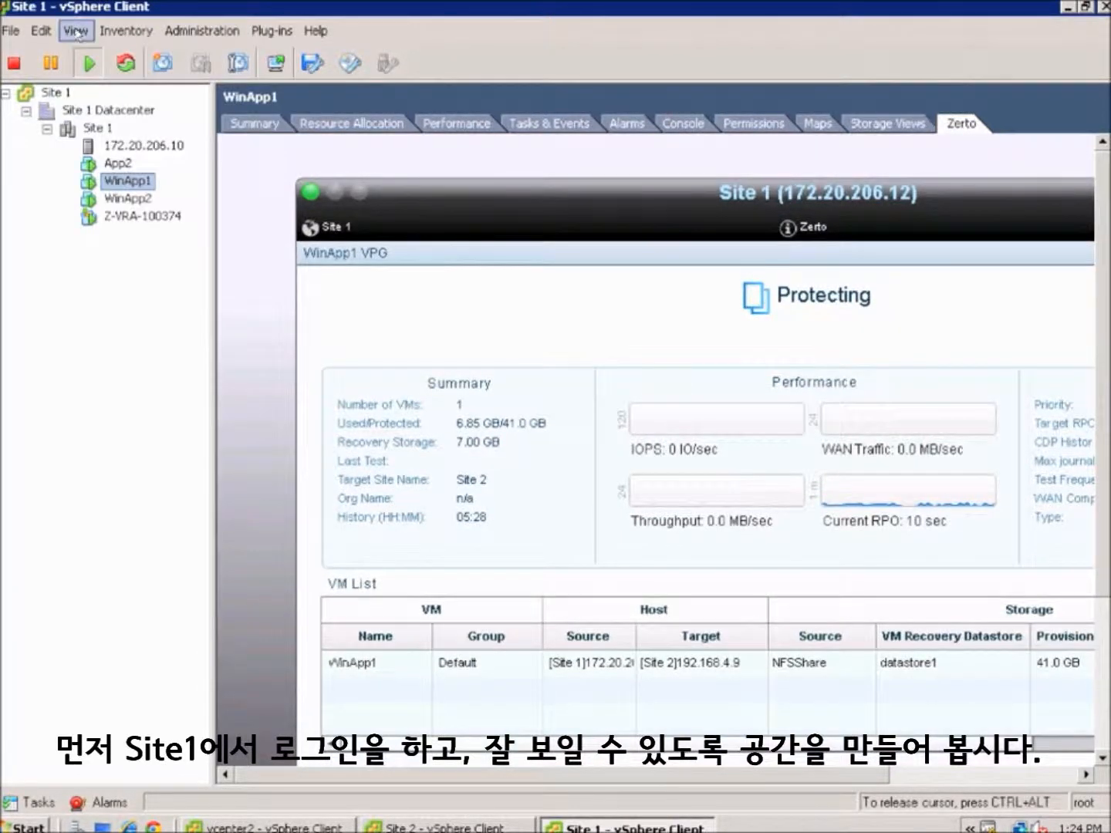
left_click(76, 32)
left_click(83, 162)
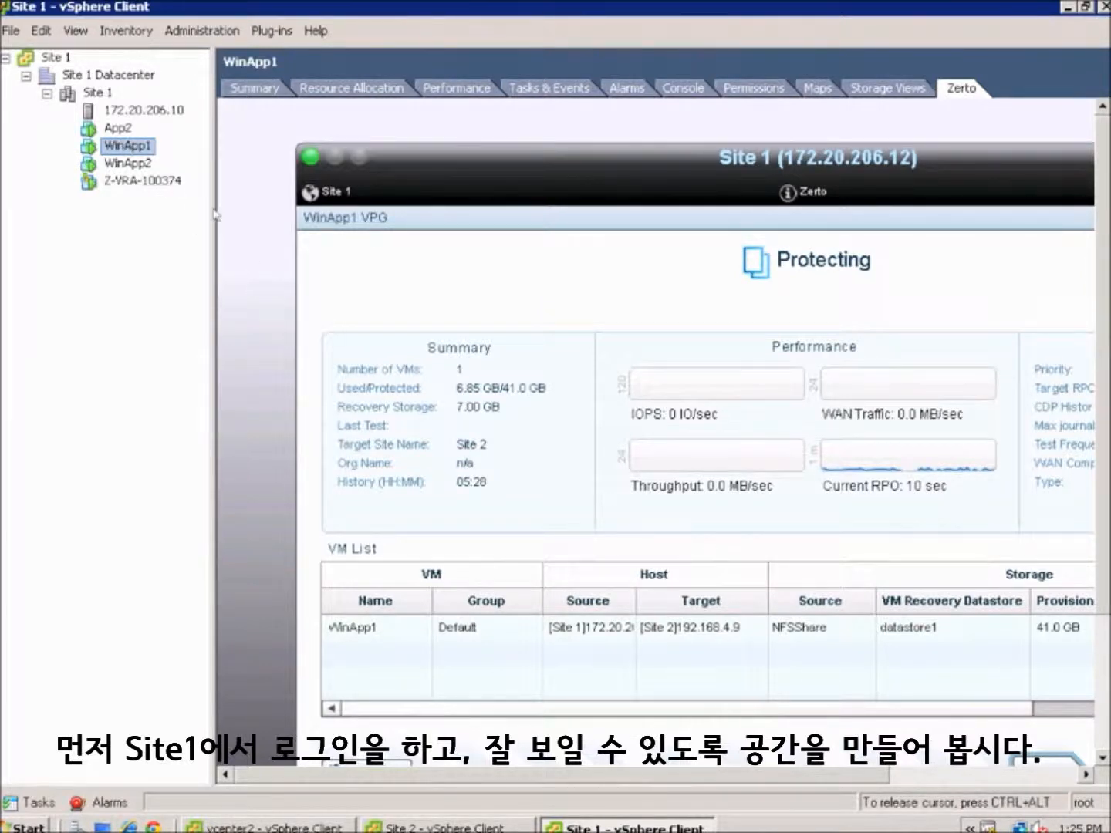
left_click_drag(215, 210, 13, 210)
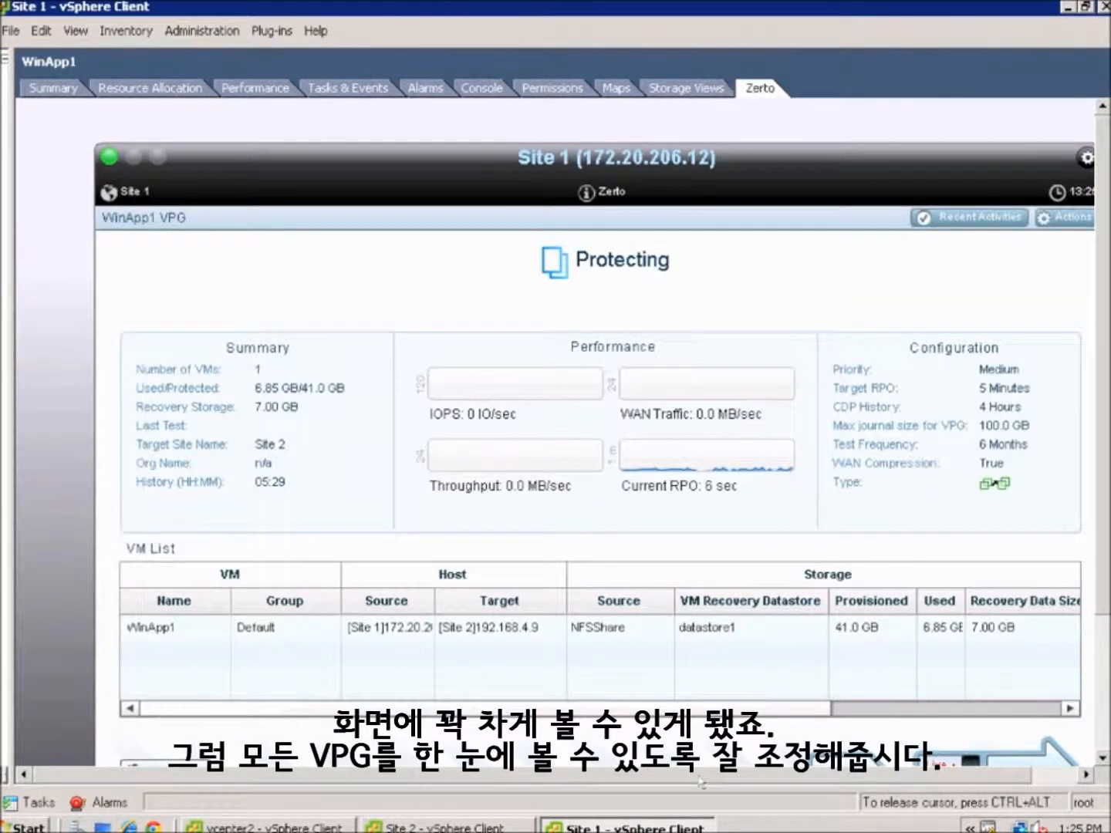
- Start moving the WinApp1 VPG with an automatic Rollback commit policy after 60 minutes and Force Shutdown enabled
left_click_drag(703, 778, 754, 778)
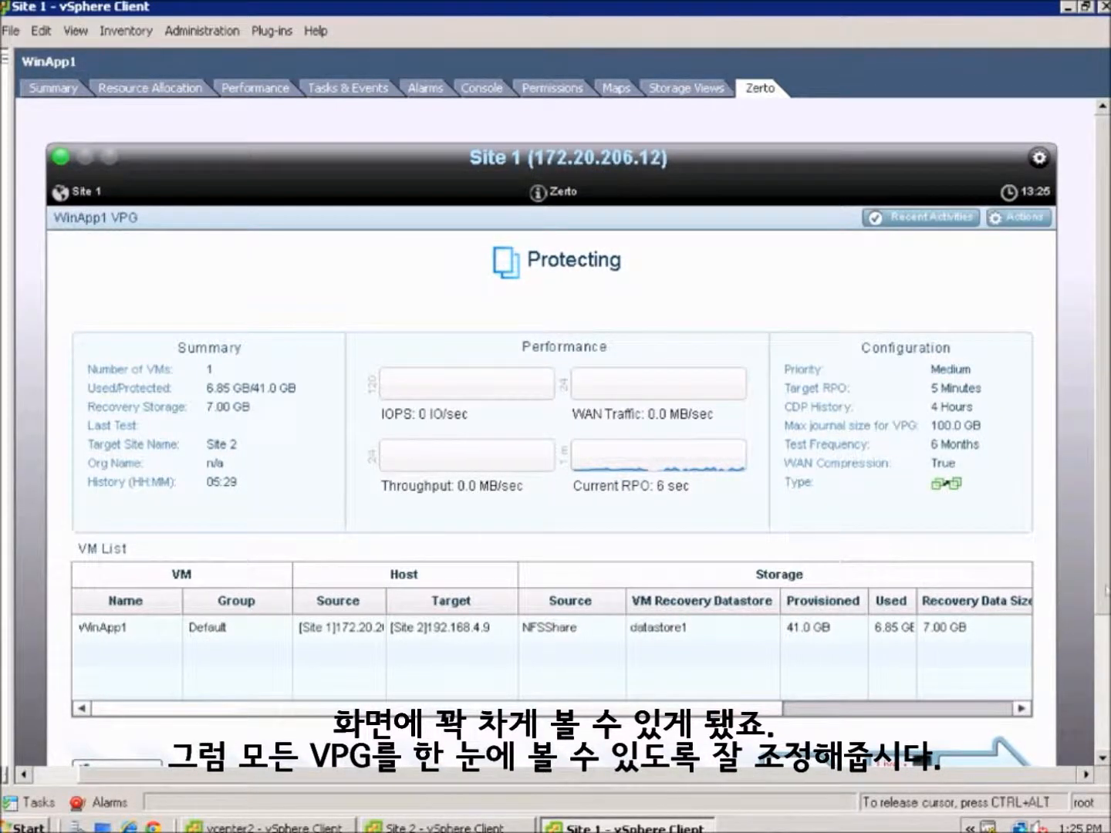
left_click_drag(1106, 590, 1107, 621)
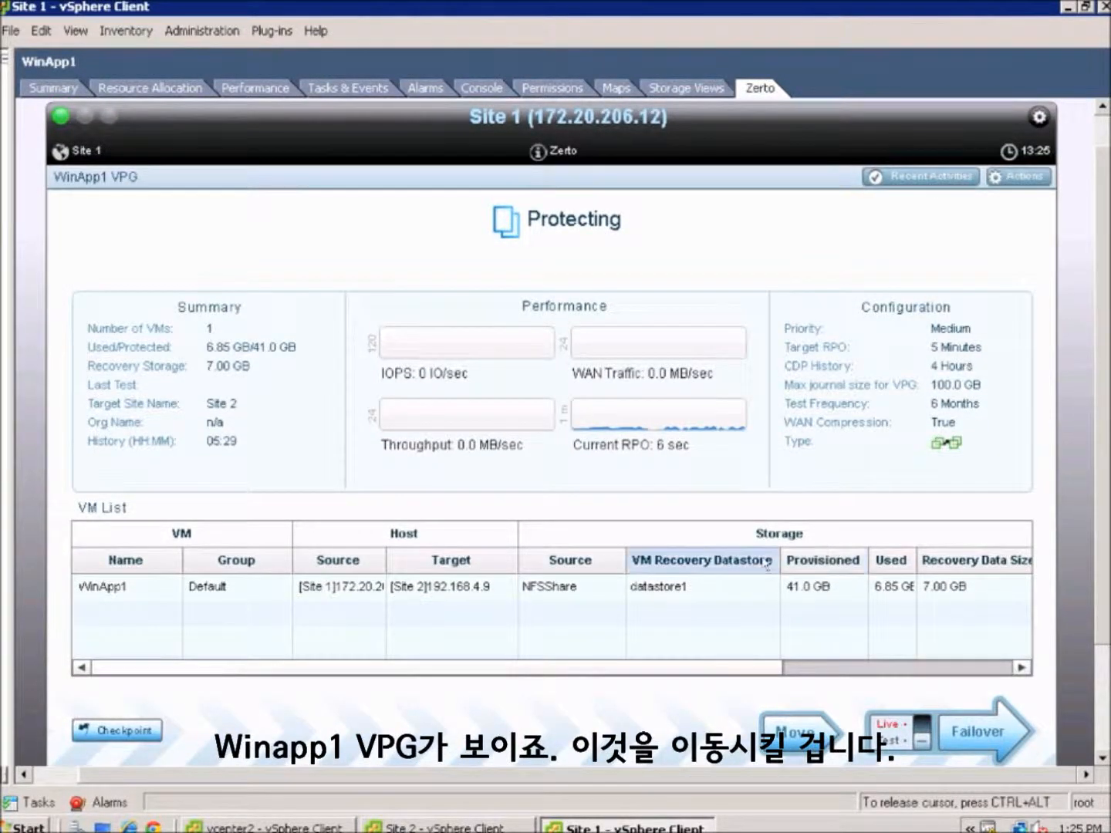
left_click(788, 727)
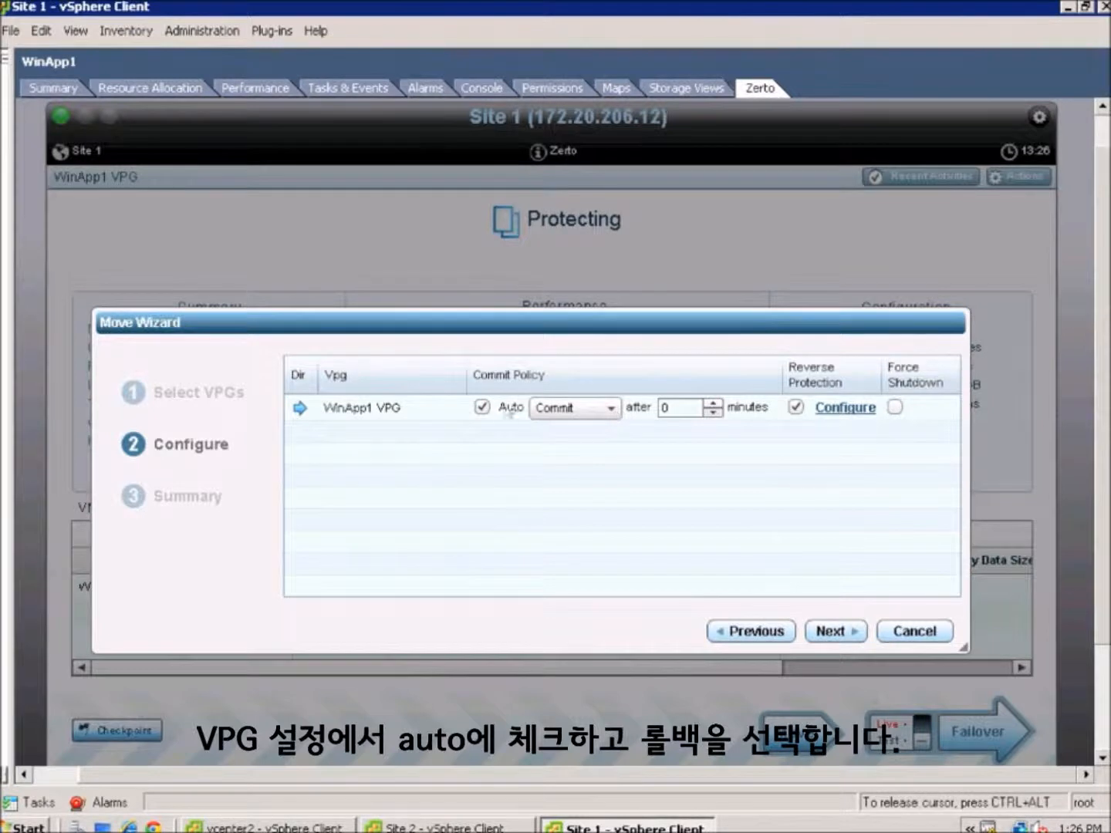
left_click(614, 409)
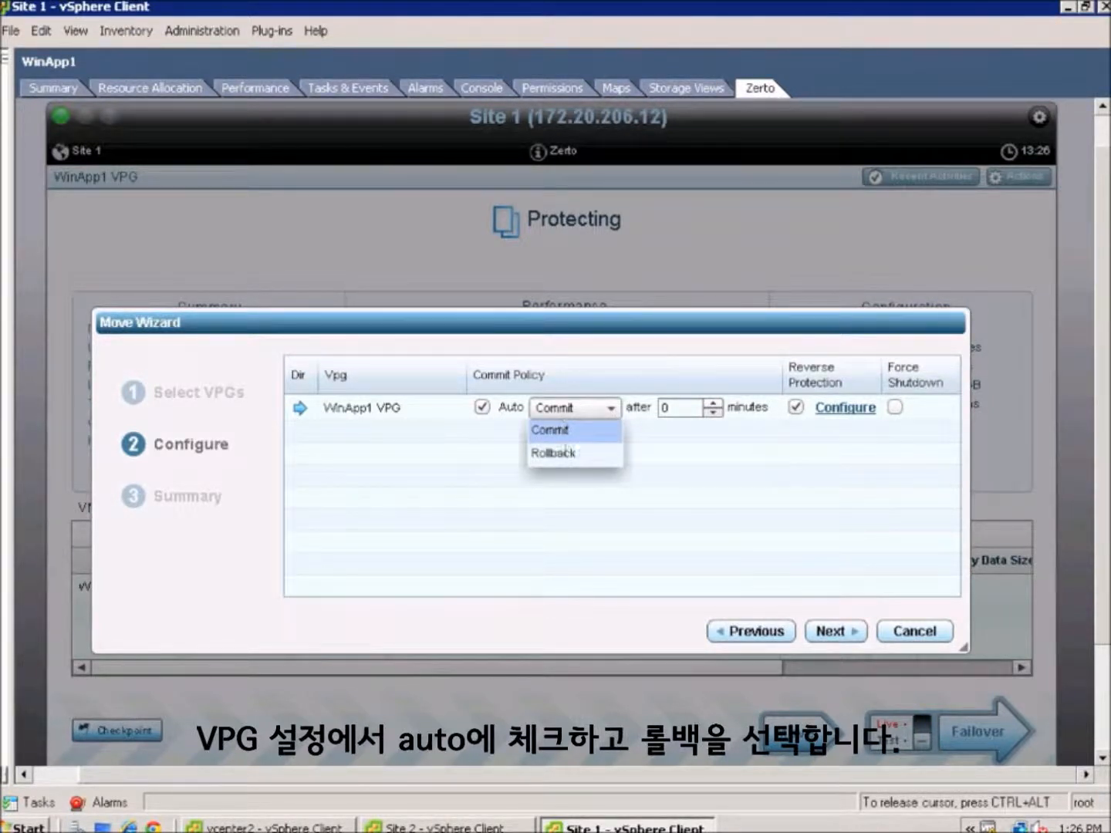
left_click(561, 454)
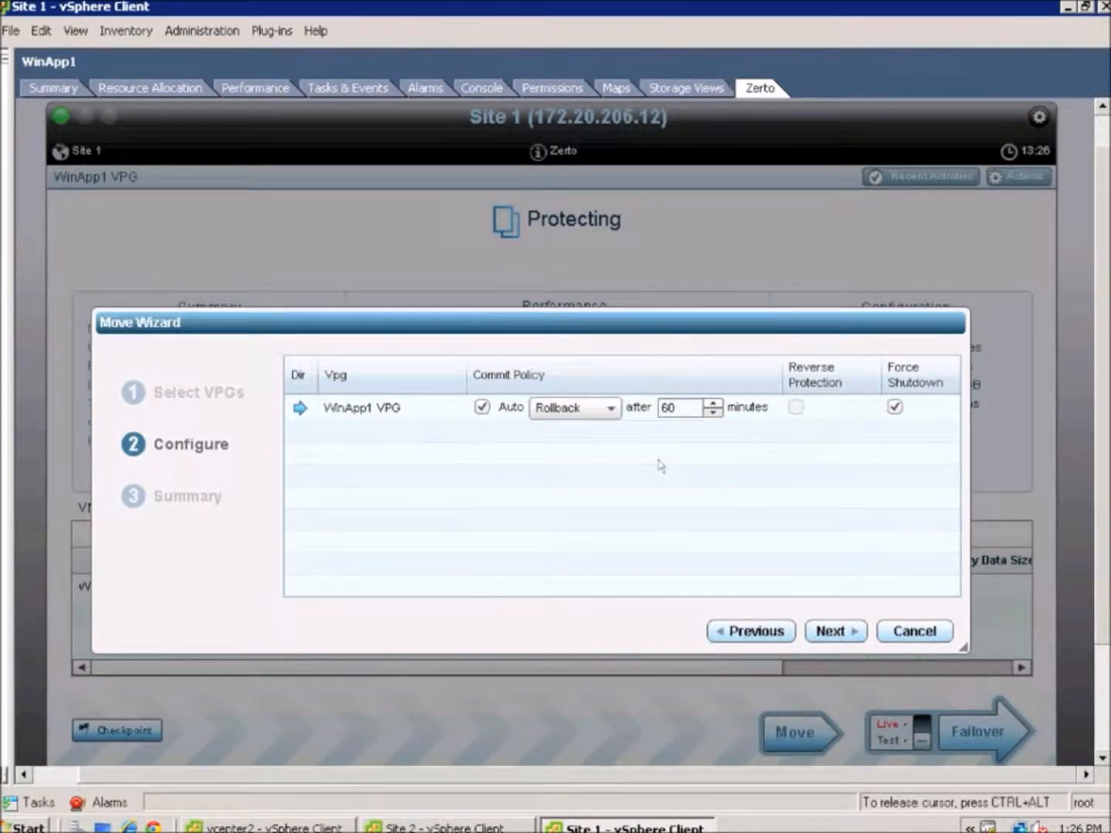
left_click(832, 631)
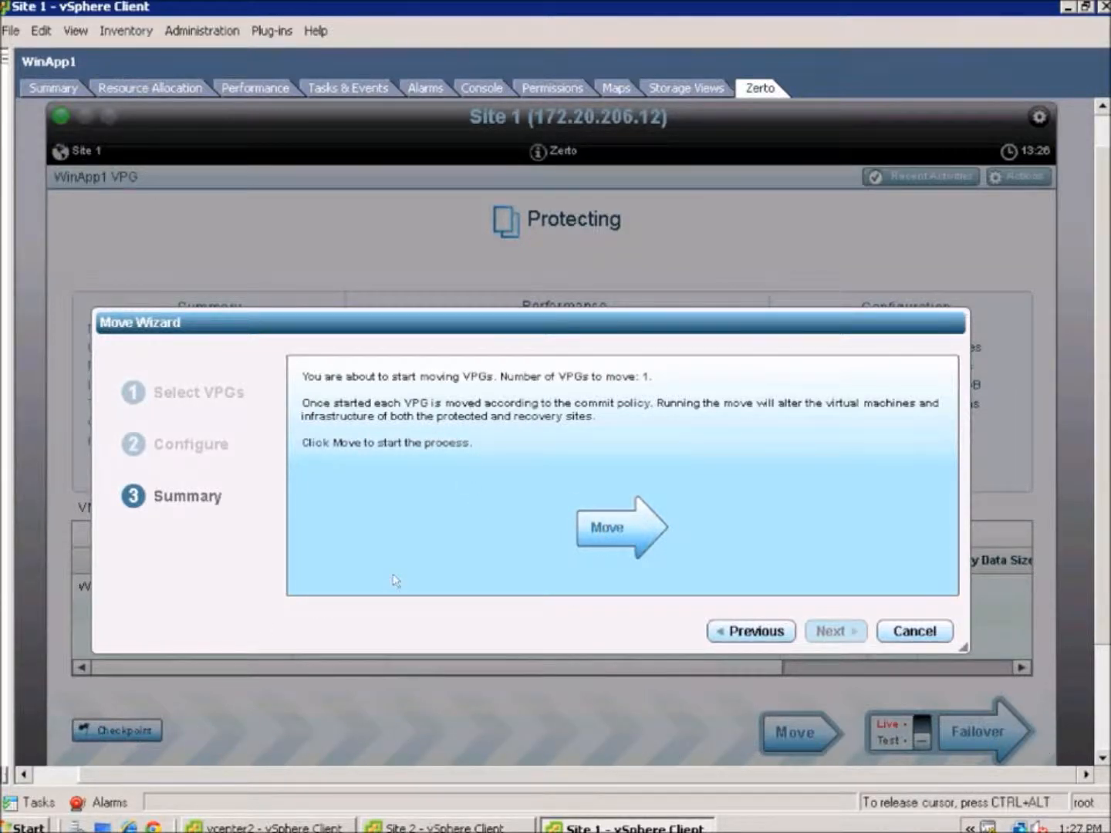
left_click(603, 533)
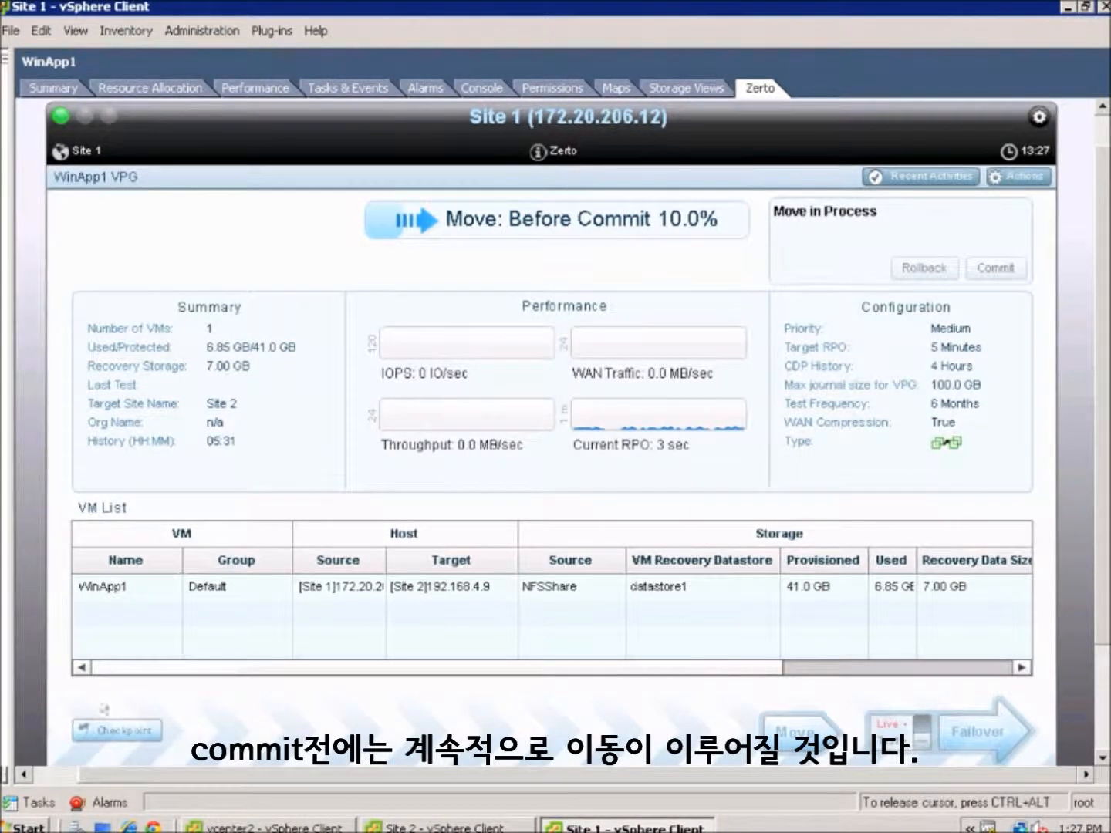
- Check the move's recent tasks and the inventory in the Site 1 client and in the Site 2 client
left_click(35, 803)
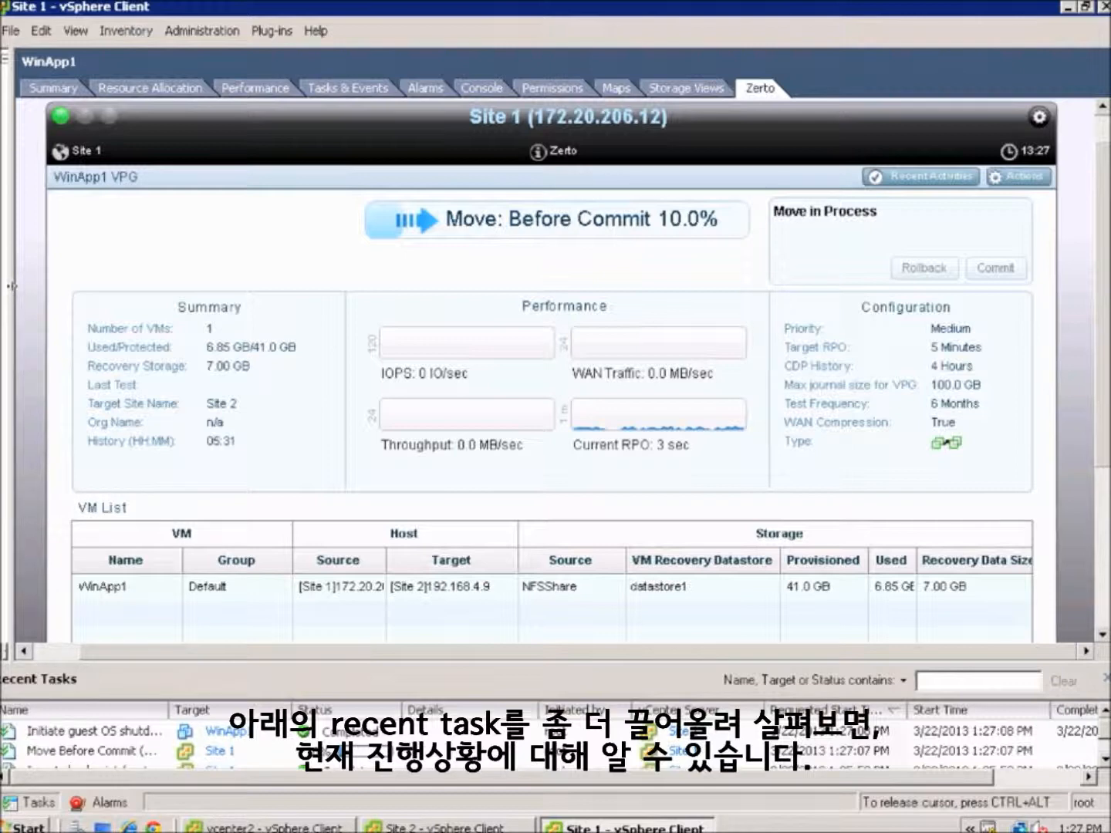
left_click_drag(11, 286, 156, 297)
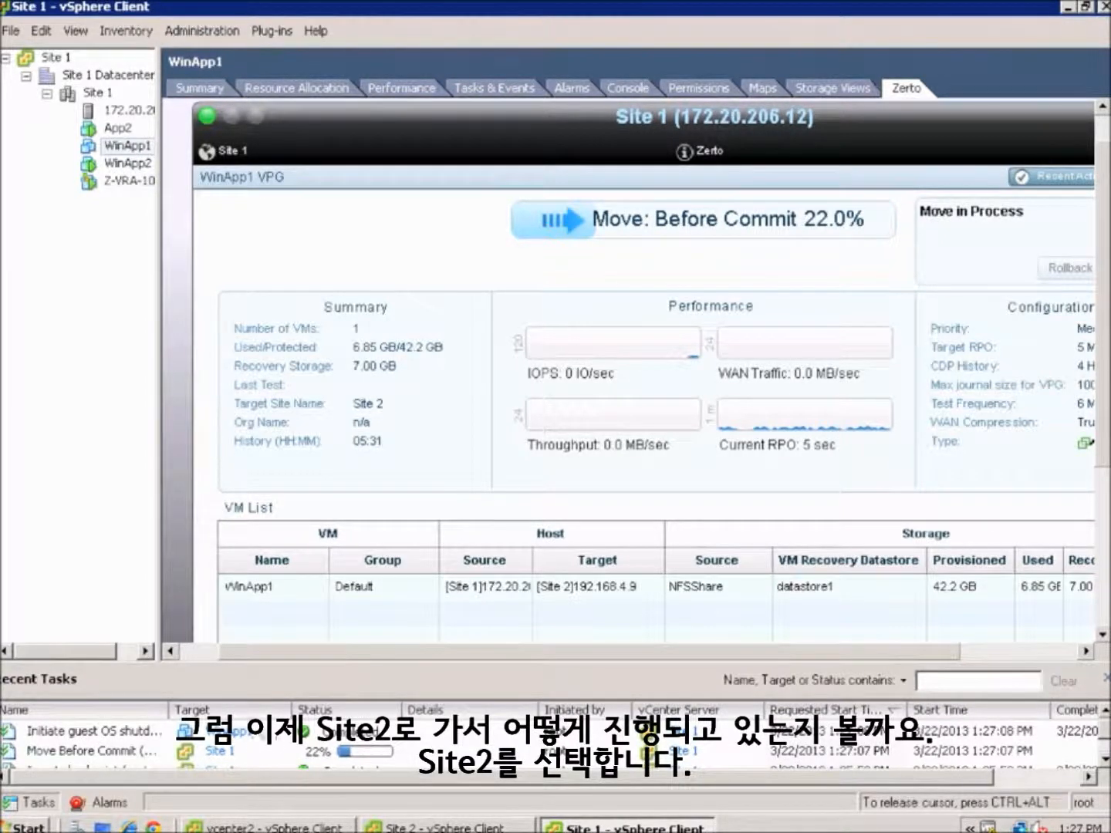
left_click(462, 828)
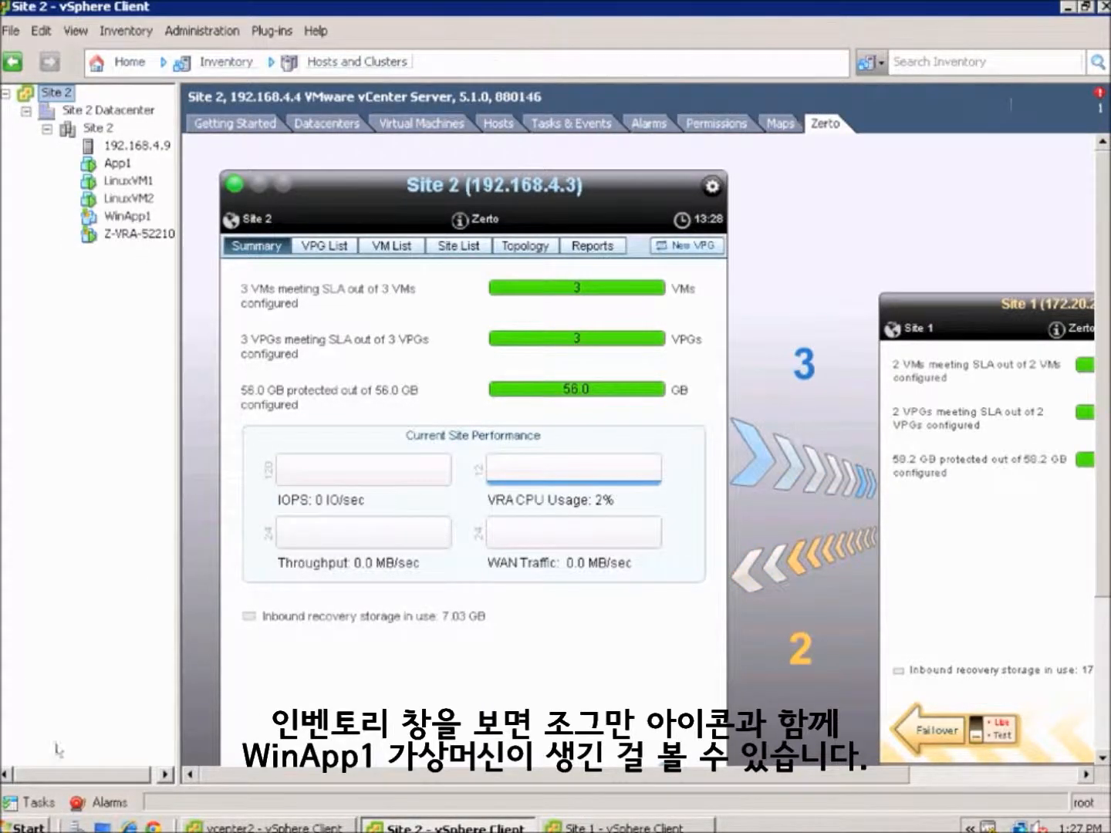
left_click(30, 803)
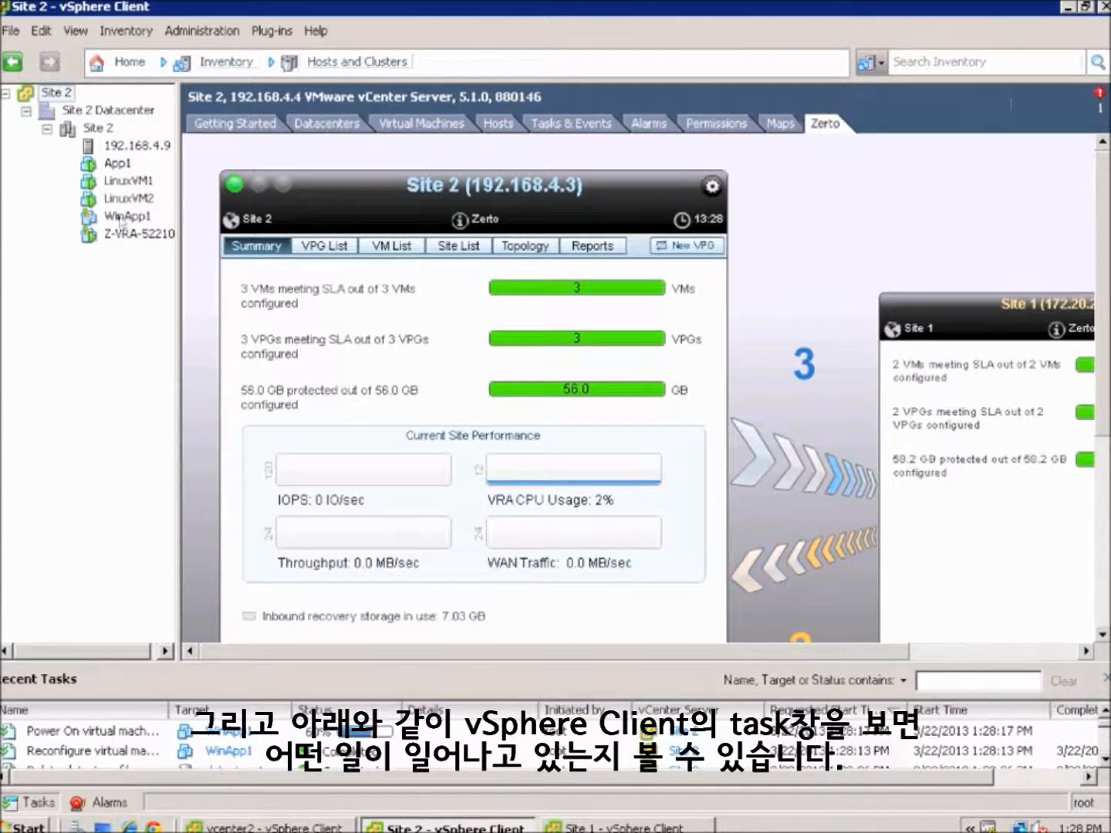
- Examine Site 2's VPG and VM lists, enlarging the list area and widening the Status column to read the move status
left_click(344, 246)
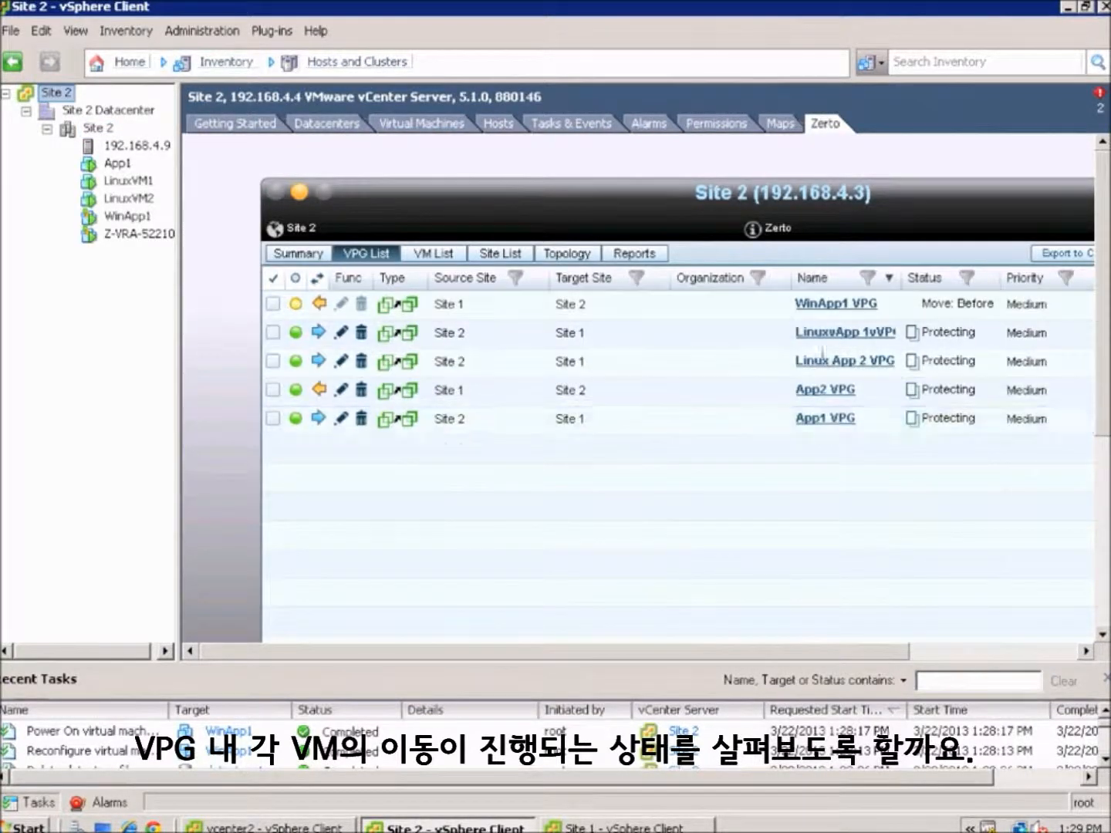
left_click(438, 255)
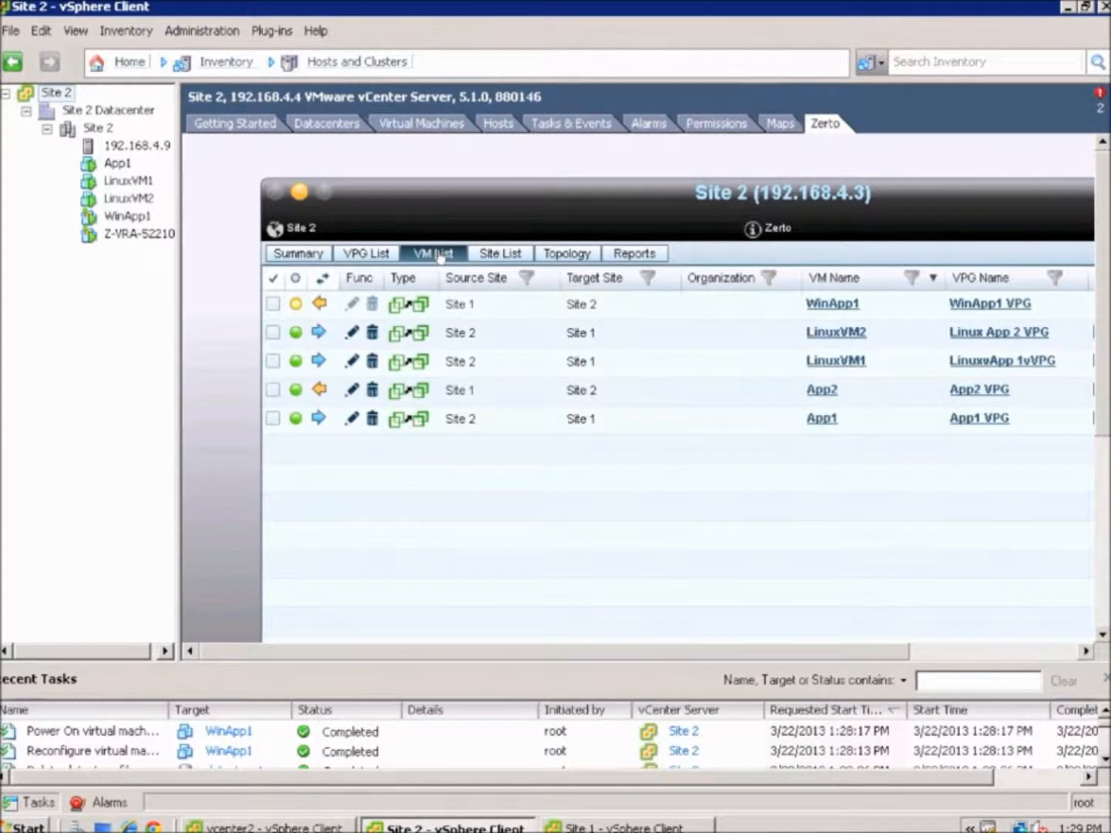
left_click_drag(548, 660, 610, 656)
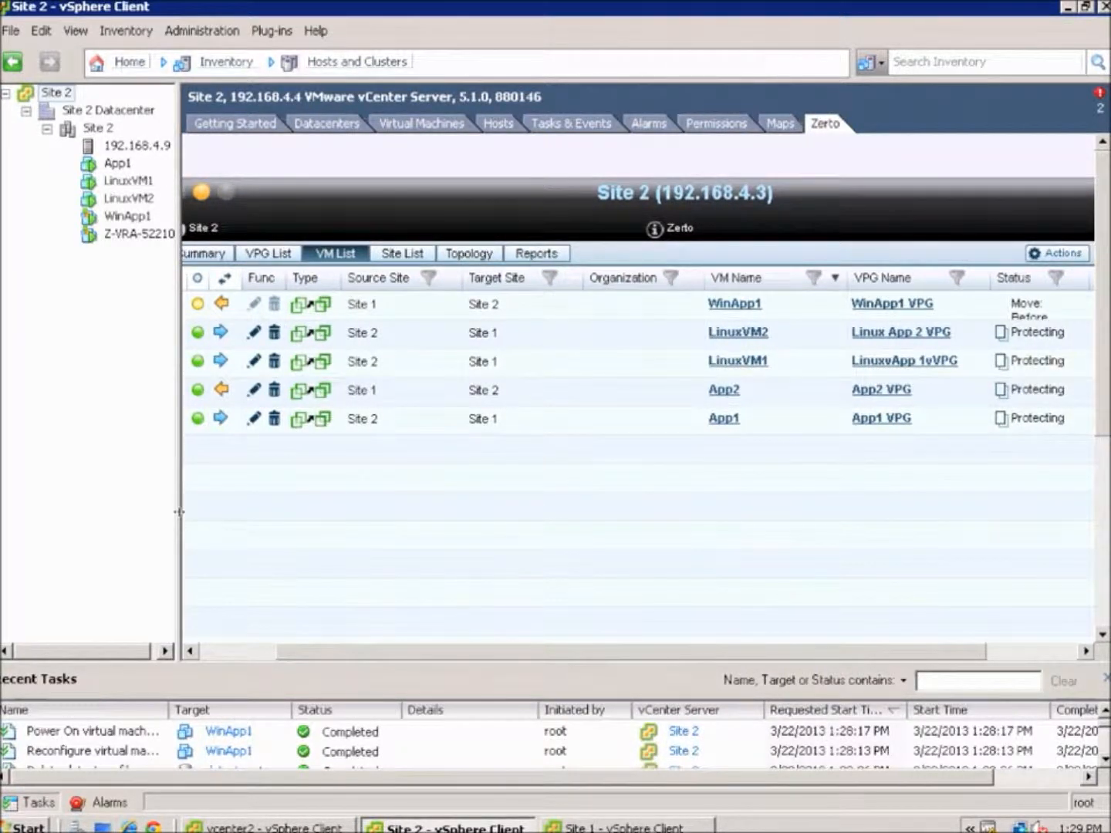
left_click_drag(179, 512, 31, 493)
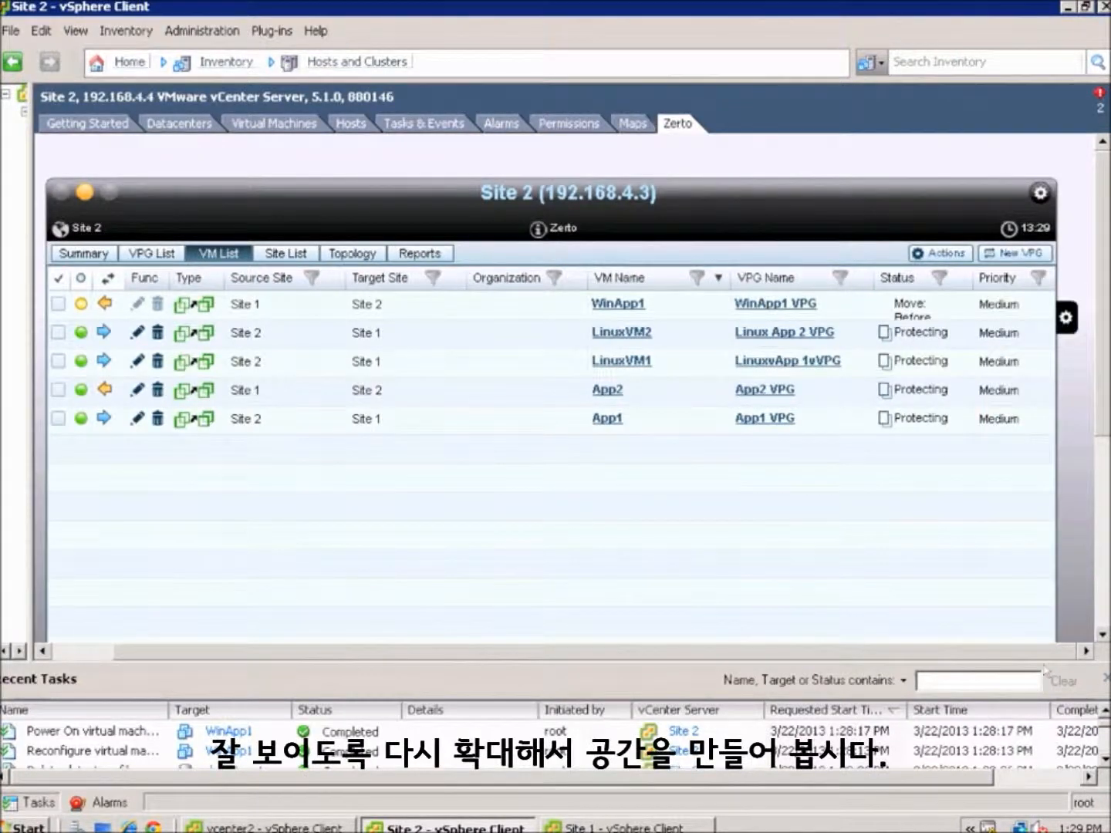
left_click(1106, 676)
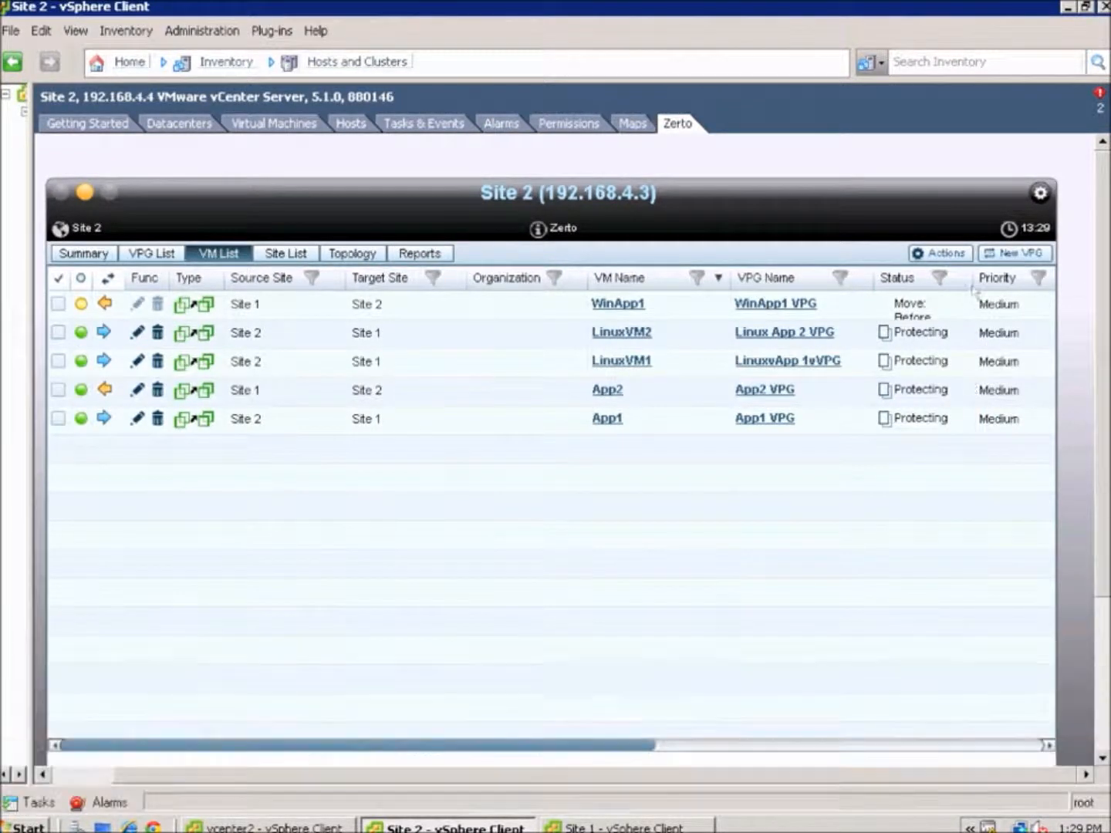
left_click_drag(973, 279, 1023, 281)
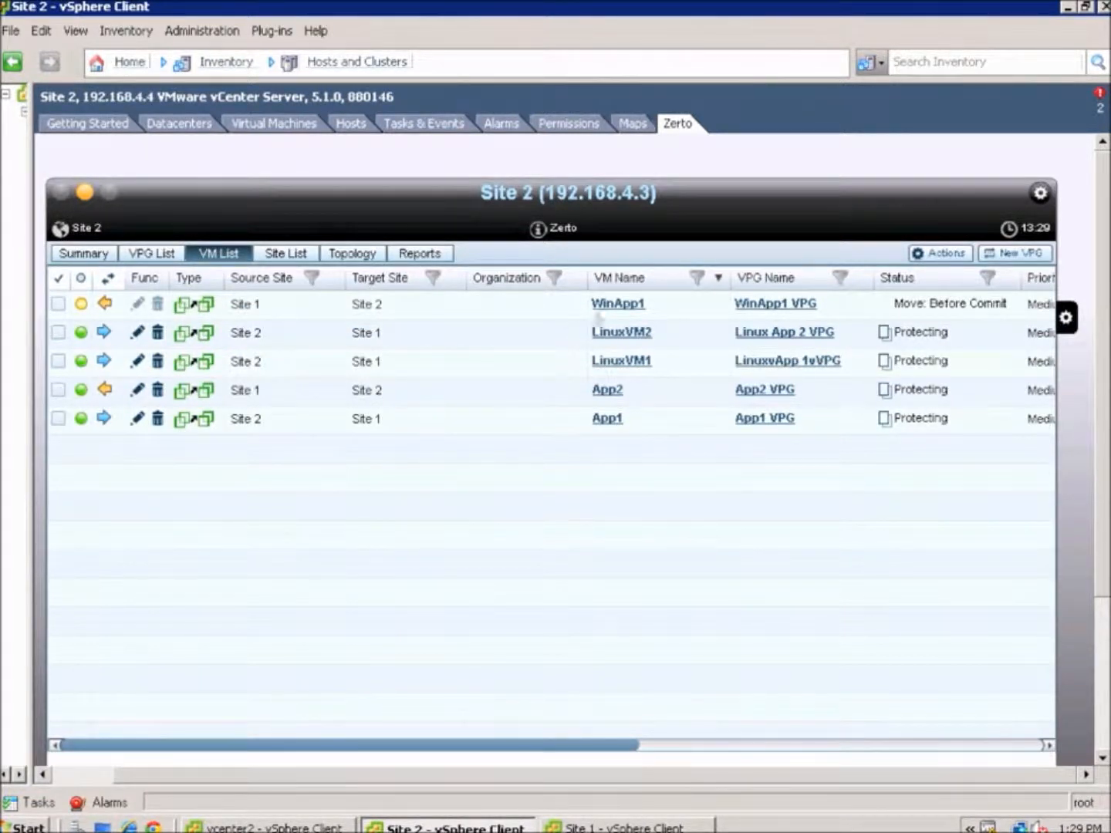
- Roll back the move from the WinApp1 VPG's details in Site 2, with the recent tasks displayed
left_click(774, 307)
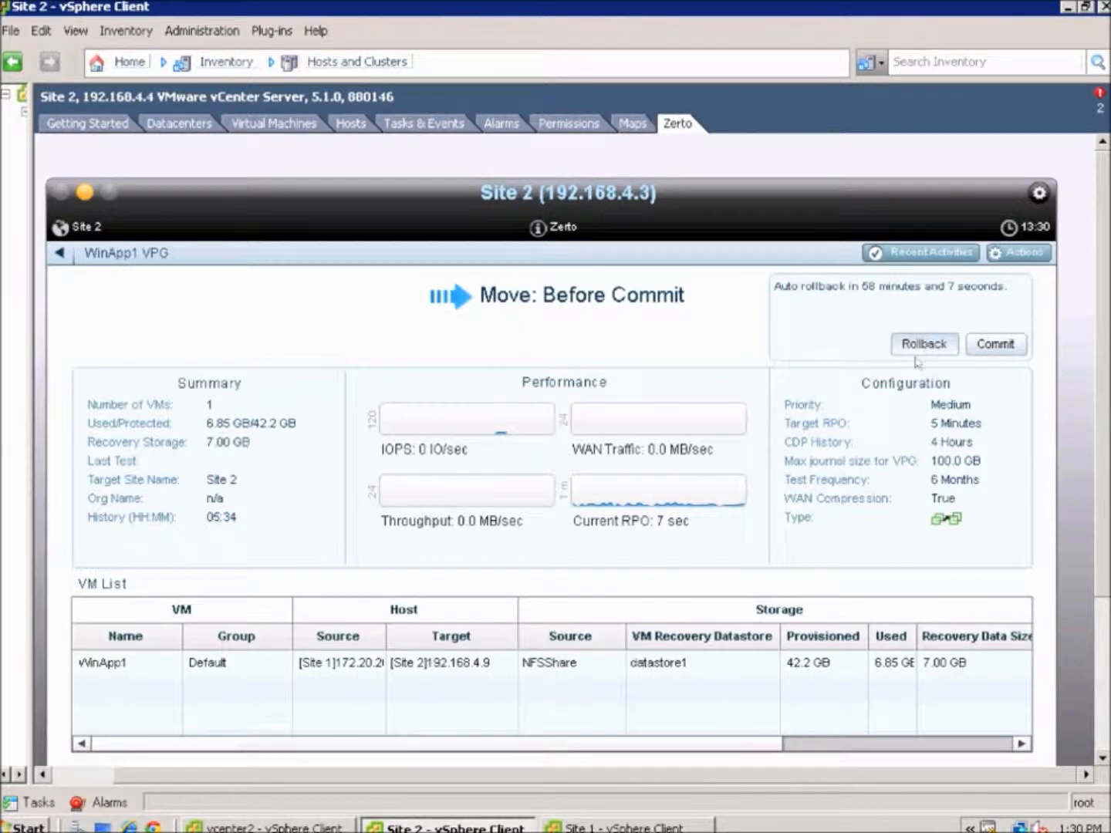
left_click(35, 805)
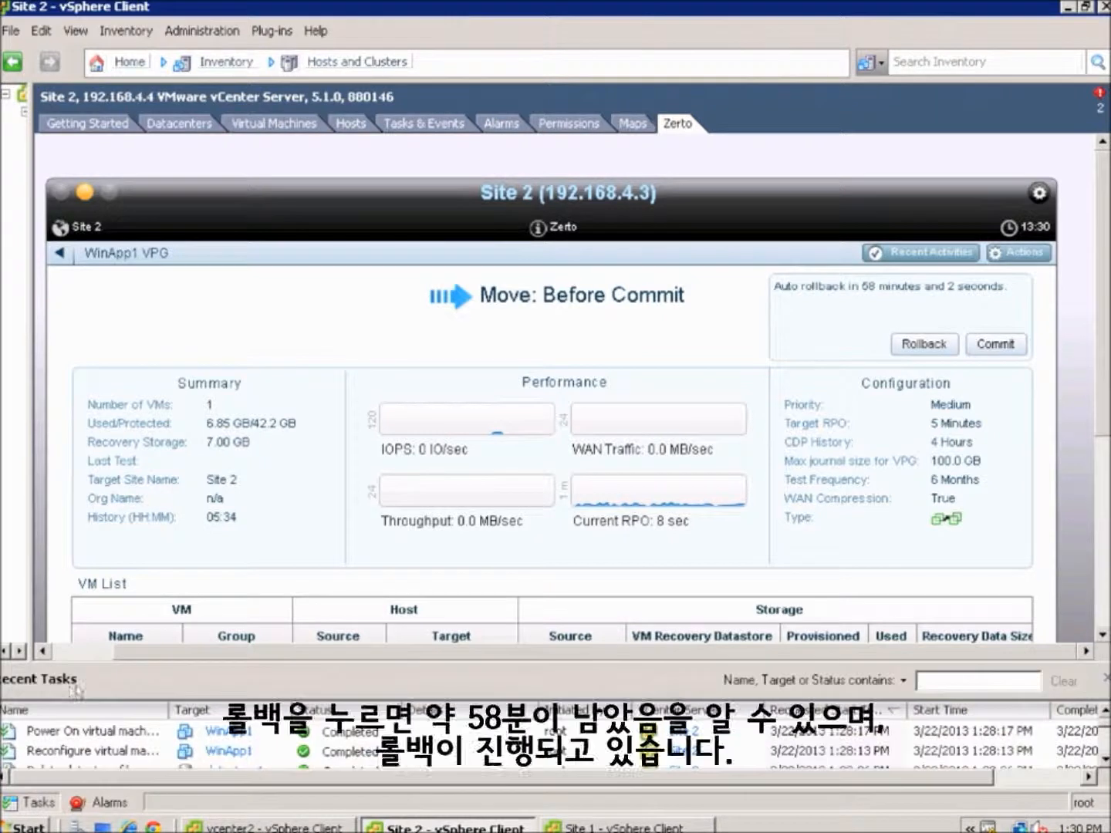
left_click(924, 343)
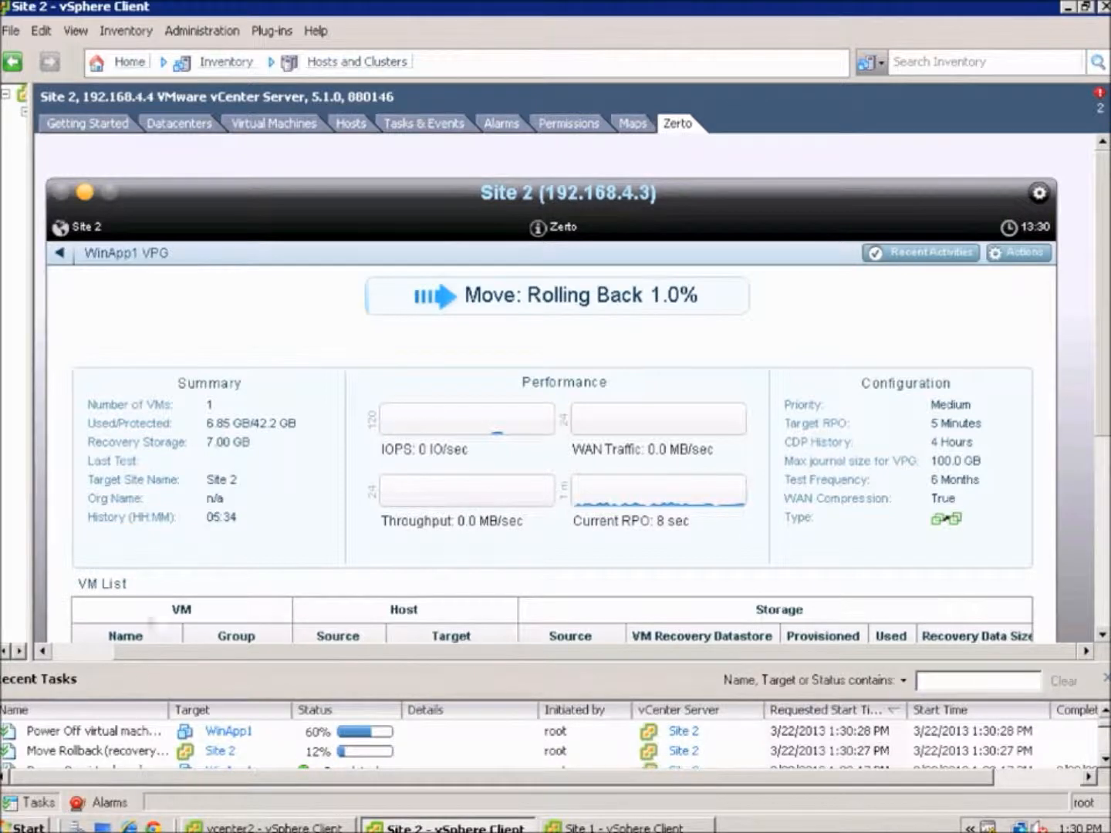
- Check the rollback in the Site 2 inventory and in the recent tasks of the Site 1 client
left_click_drag(32, 325, 206, 351)
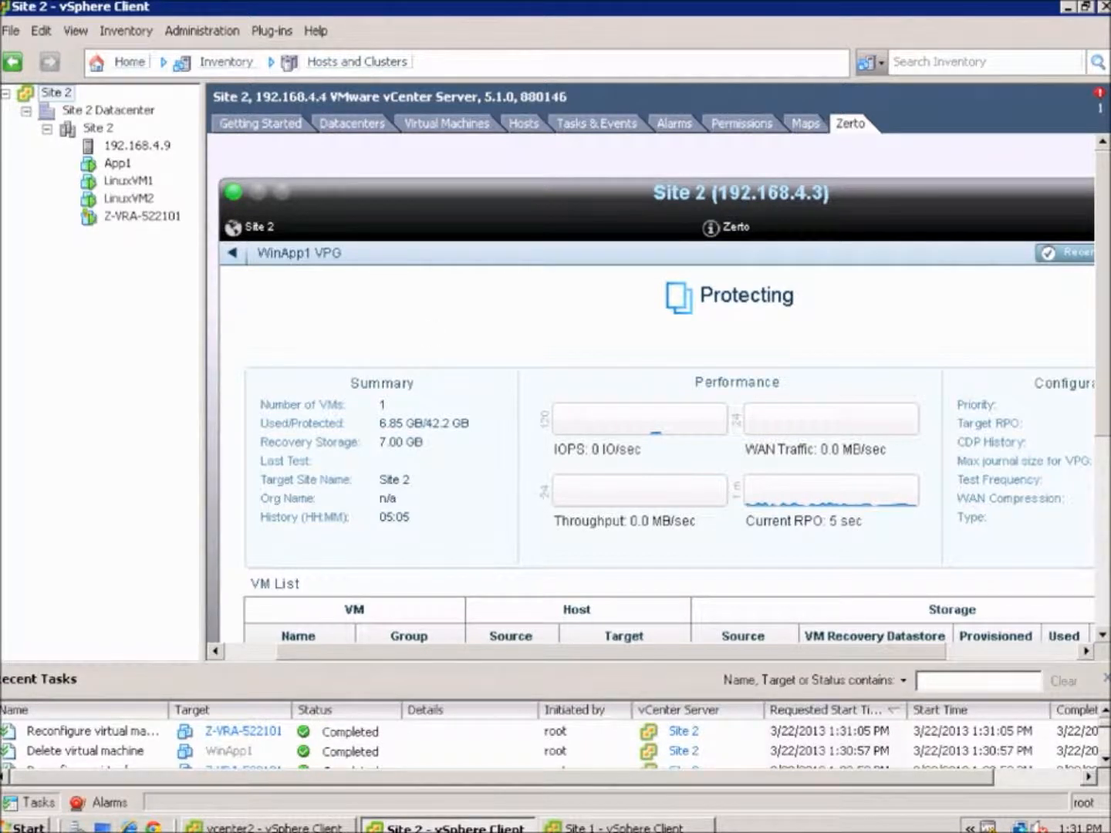
left_click(624, 827)
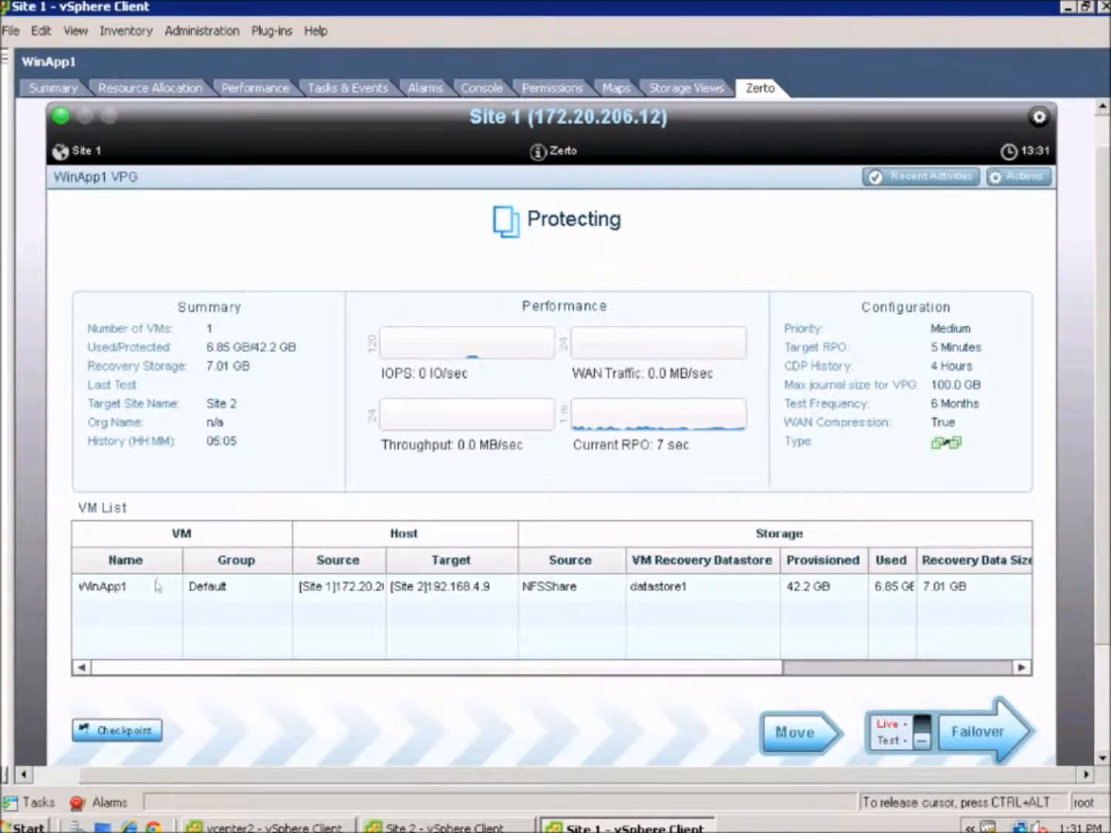
left_click(31, 806)
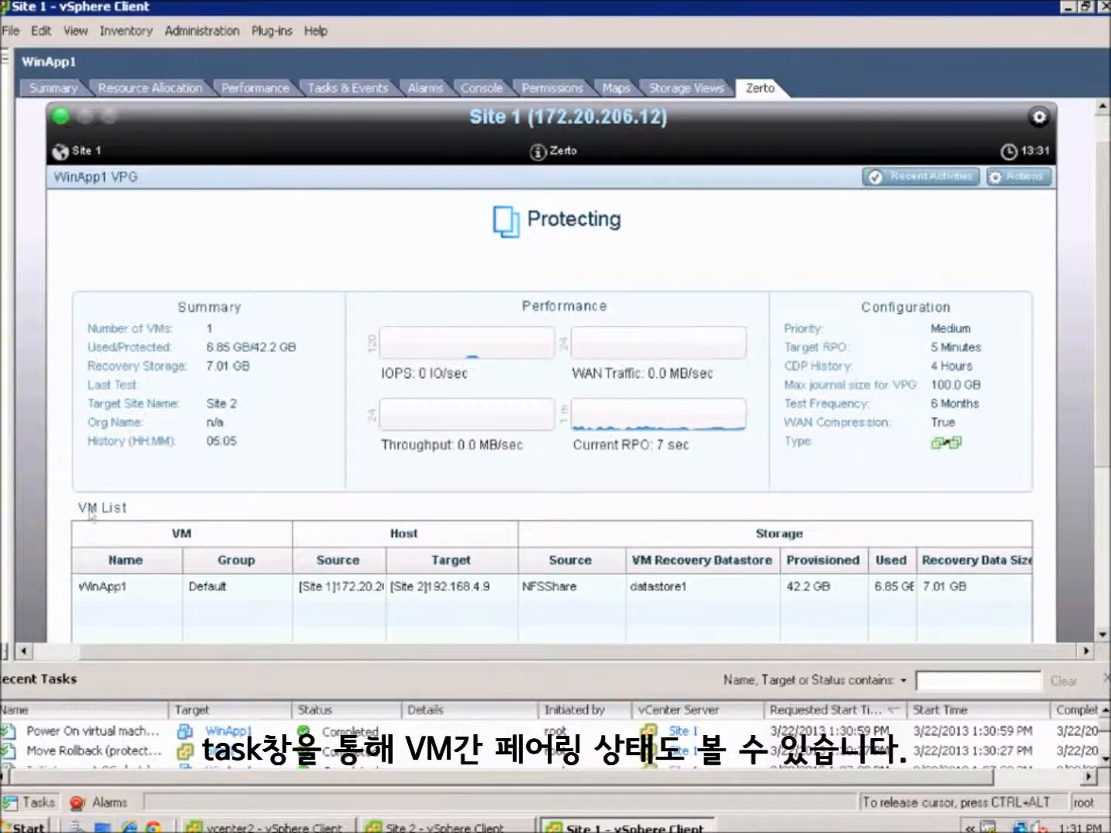
- Expand the Site 1 inventory pane and open the console of the WinApp1 virtual machine
left_click_drag(14, 202, 205, 211)
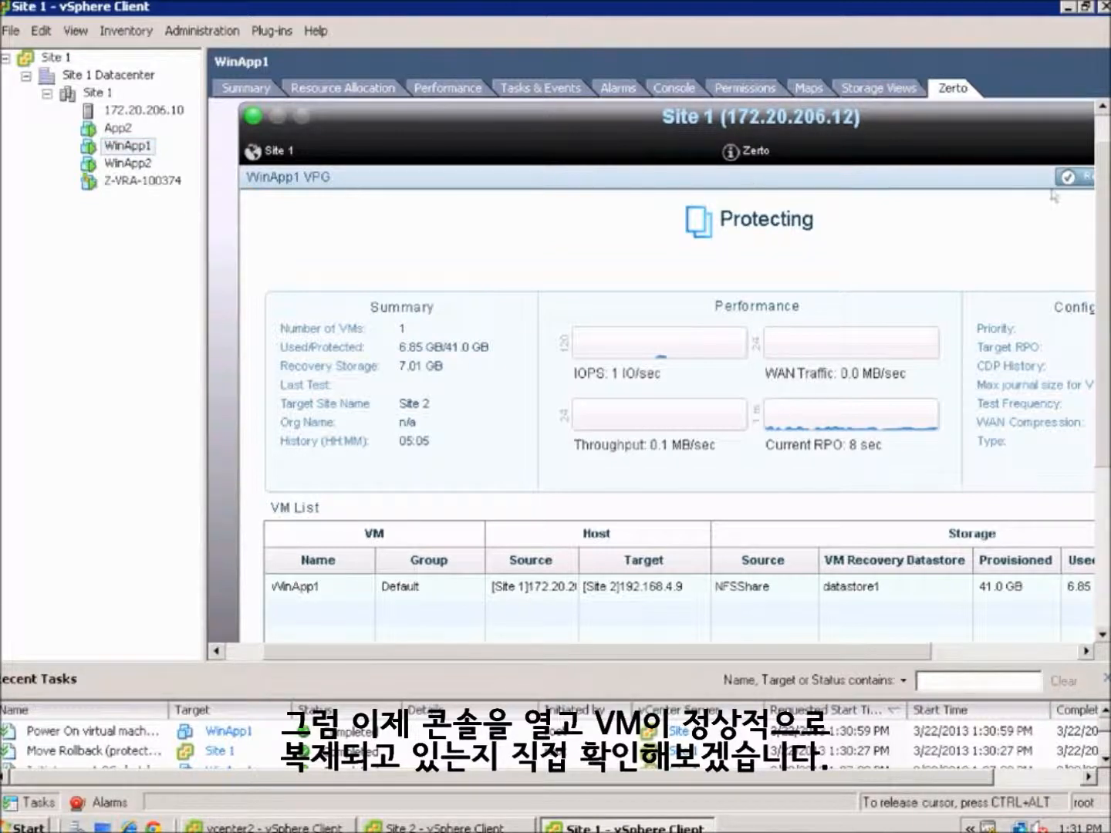
right_click(126, 150)
left_click(192, 225)
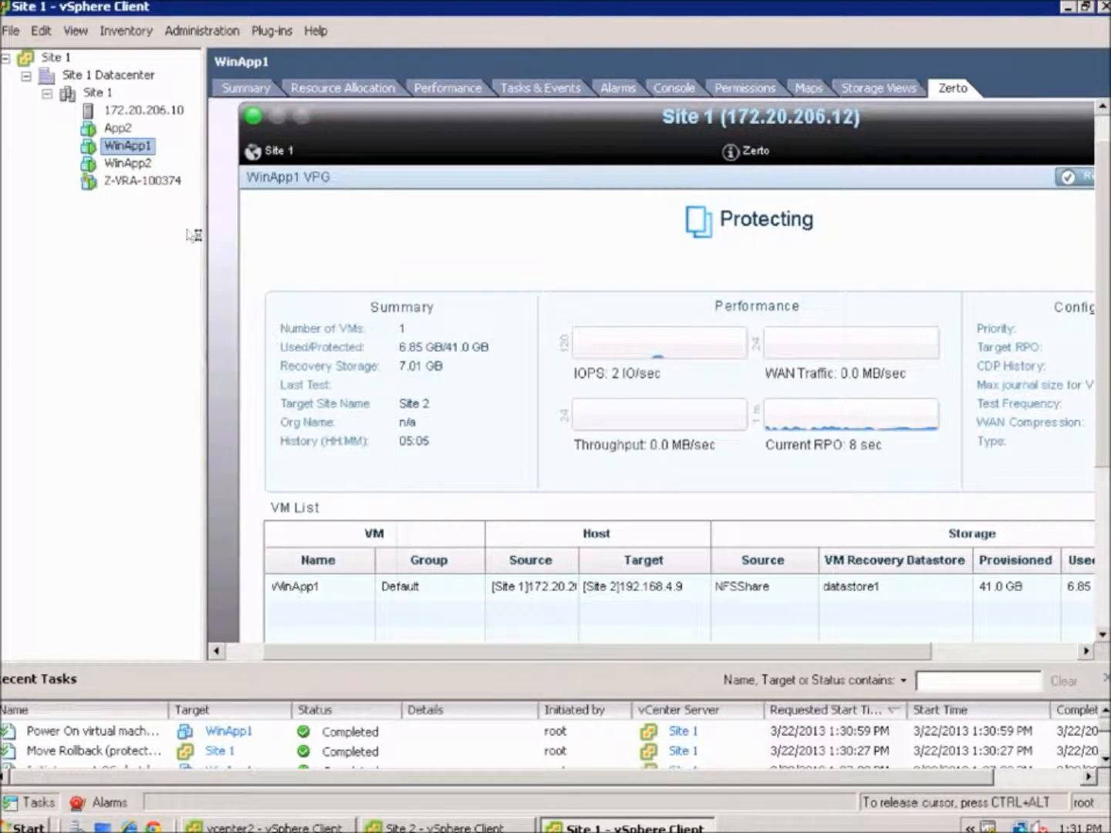